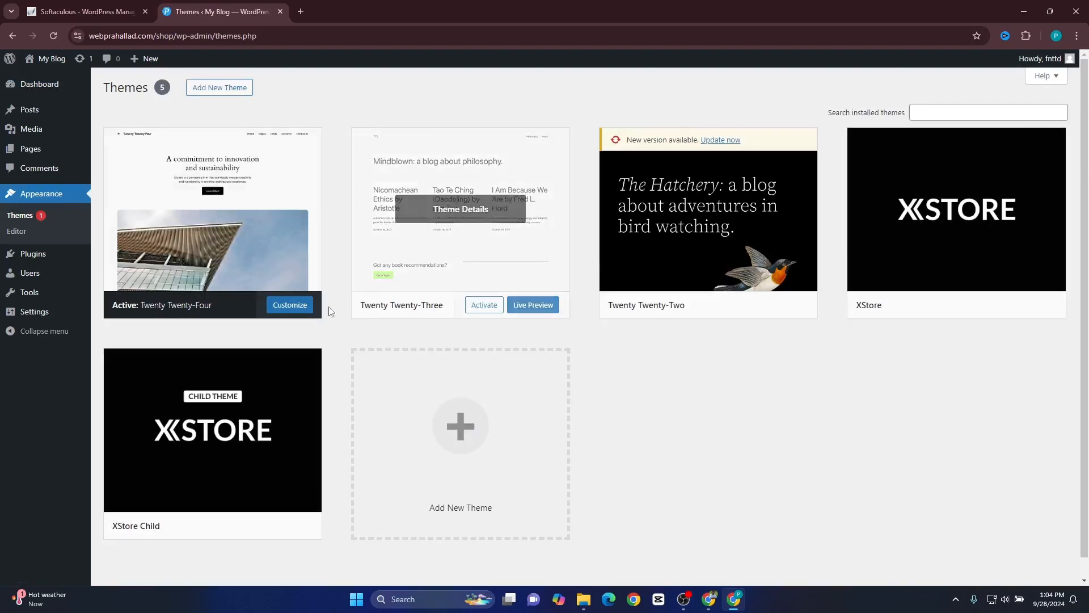
# Search the add-themes library for "astra" and open the details preview of the Astra theme.
pyautogui.click(221, 92)
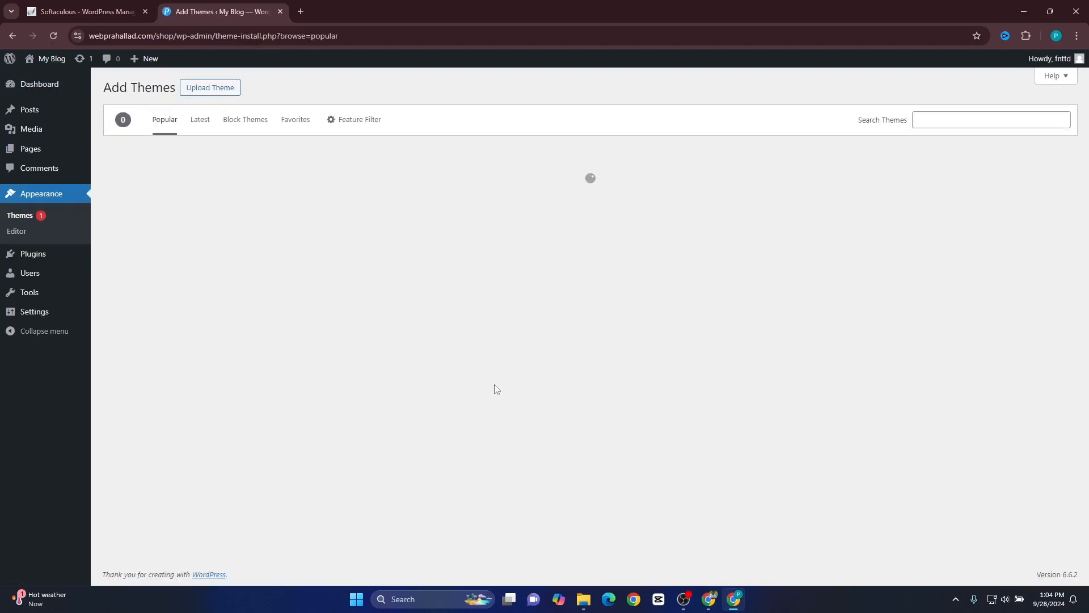
pyautogui.click(939, 121)
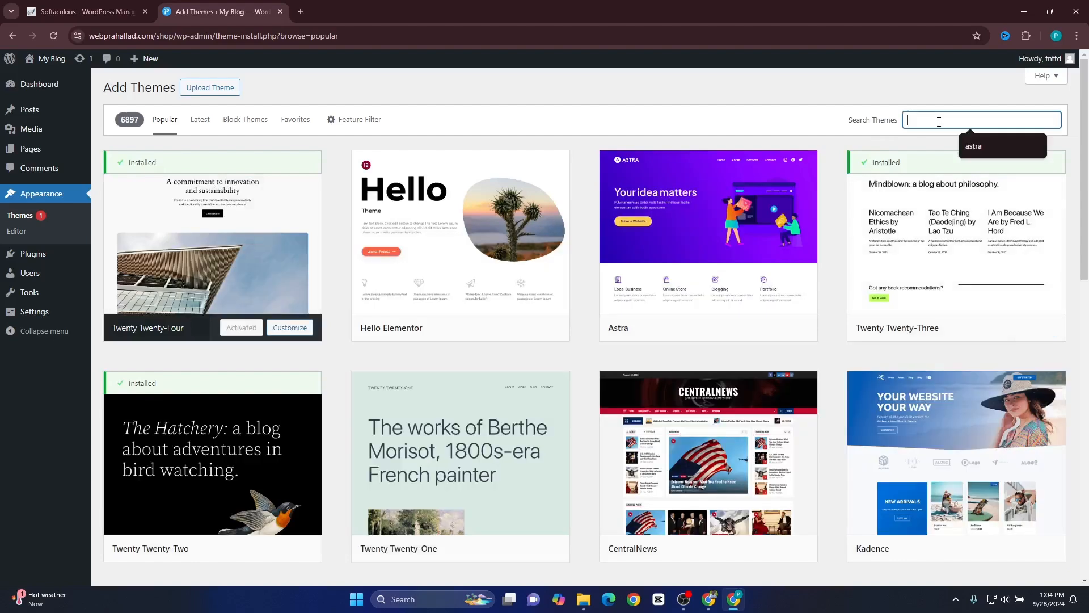
pyautogui.write('astra')
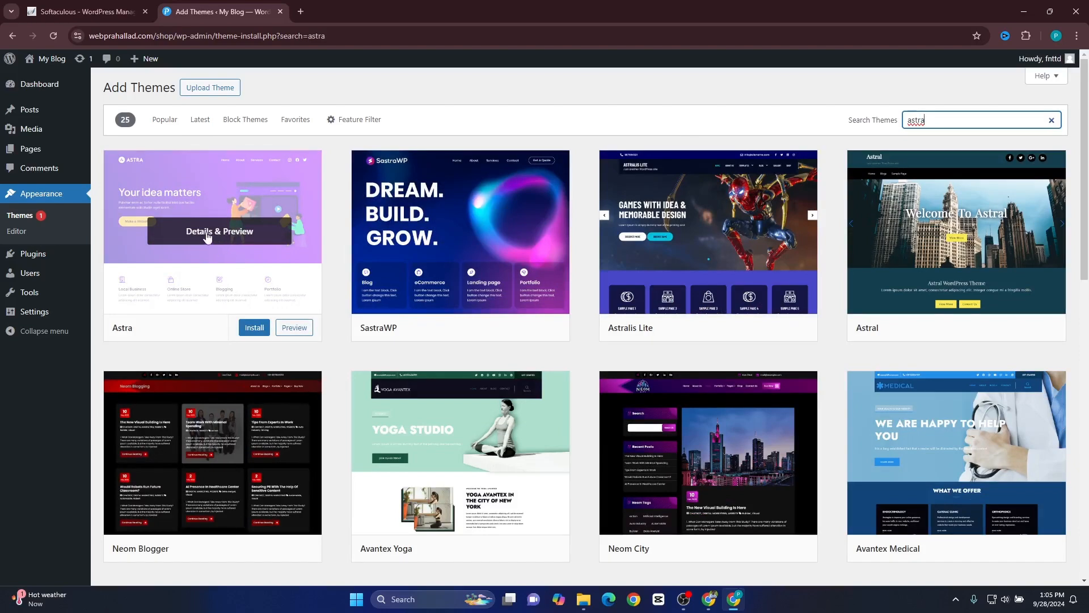
pyautogui.click(216, 237)
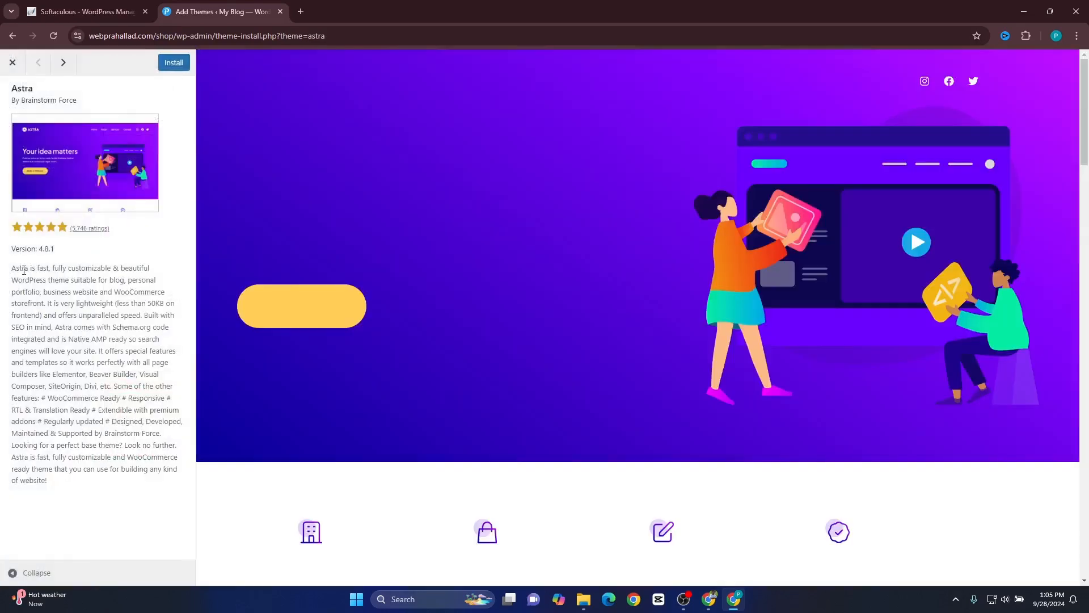
# Install and activate the Astra theme.
pyautogui.moveTo(22, 267); pyautogui.dragTo(121, 413)
pyautogui.click(121, 414)
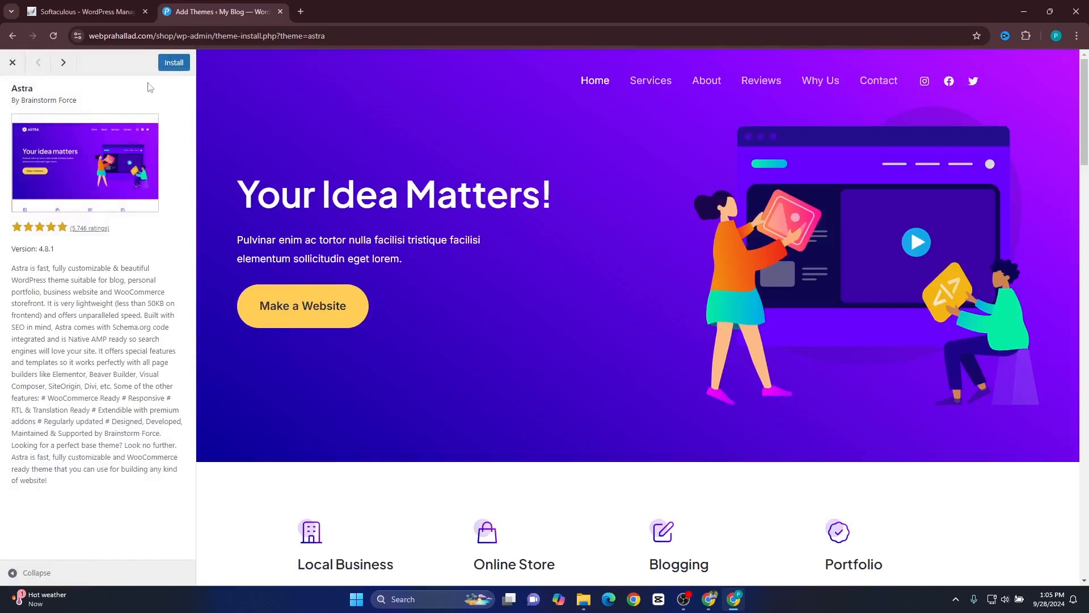
pyautogui.click(173, 63)
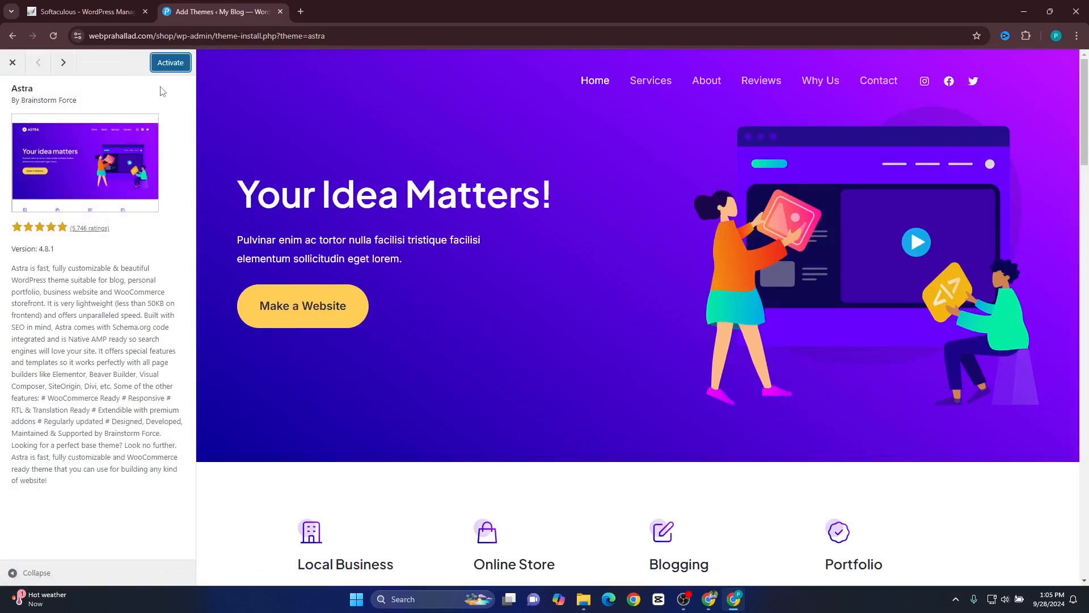
pyautogui.click(171, 69)
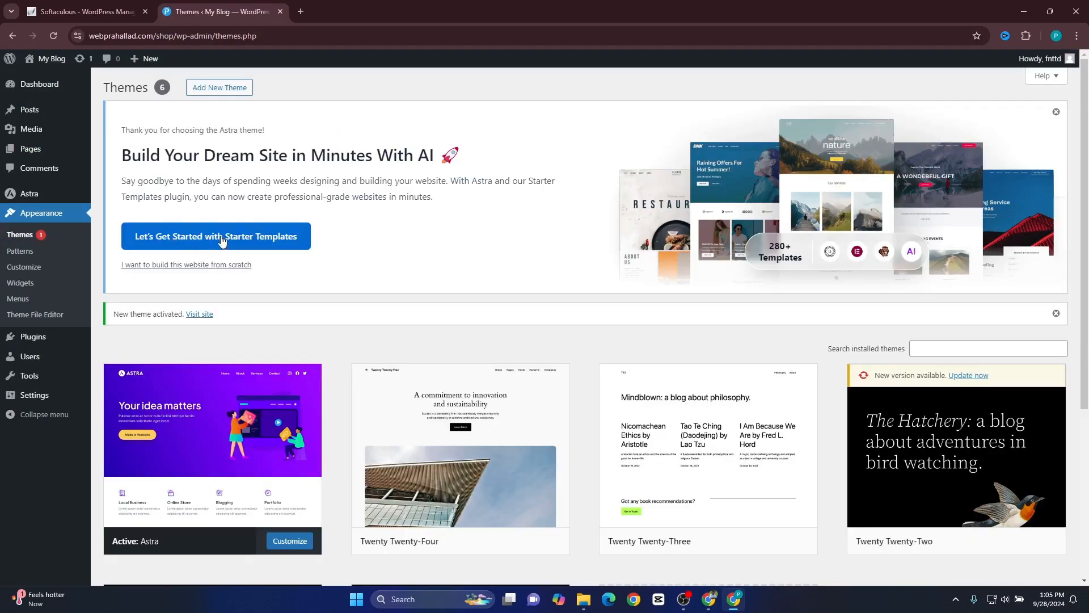
# Start Astra's Starter Templates with the classic template library and choose Elementor as the page builder.
pyautogui.click(223, 240)
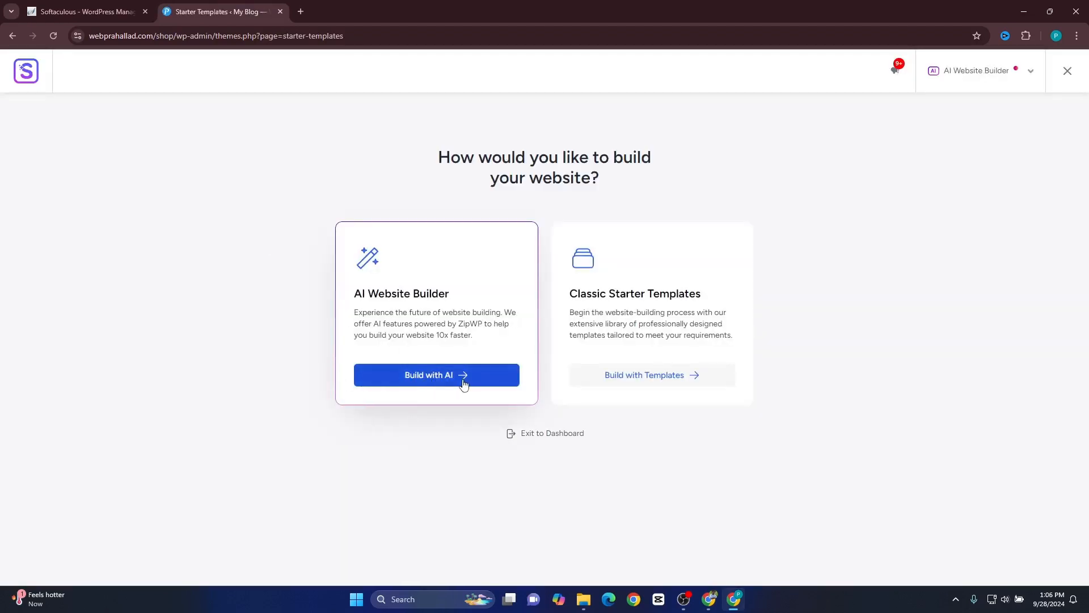
pyautogui.click(662, 378)
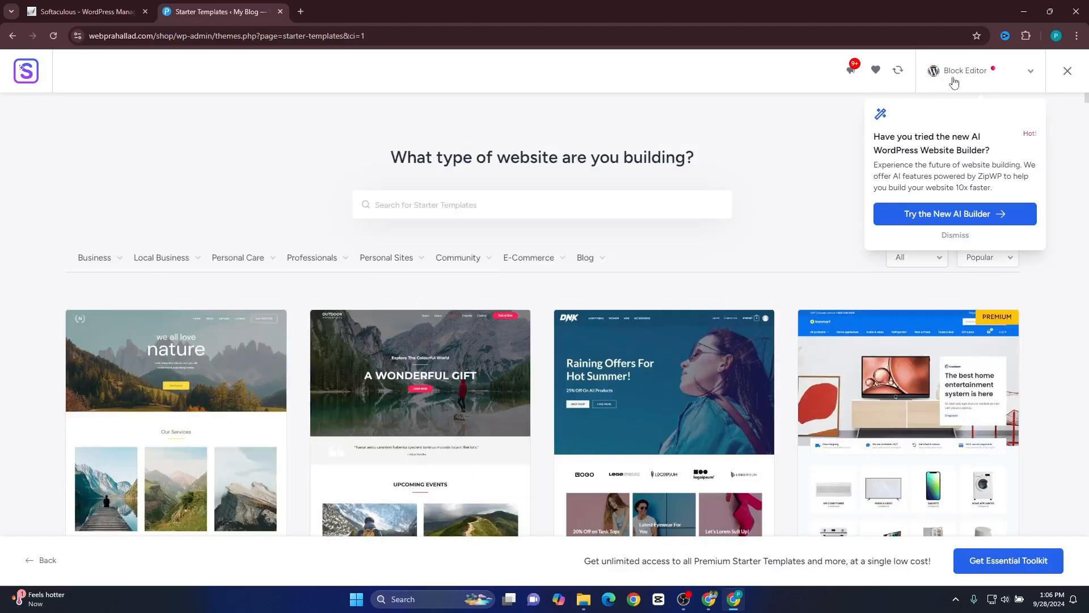
pyautogui.click(983, 72)
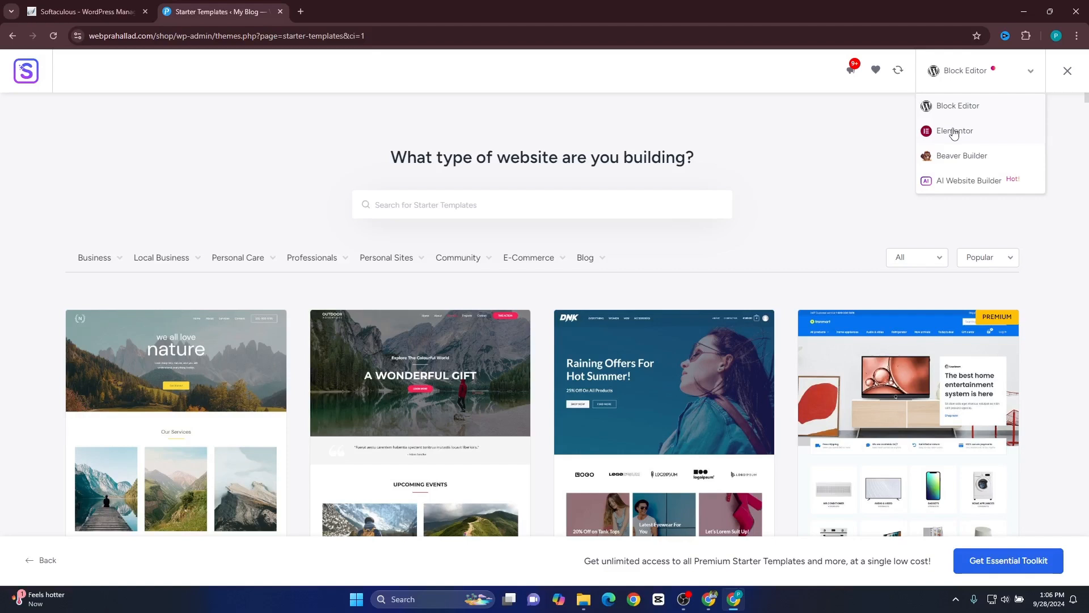
pyautogui.click(954, 132)
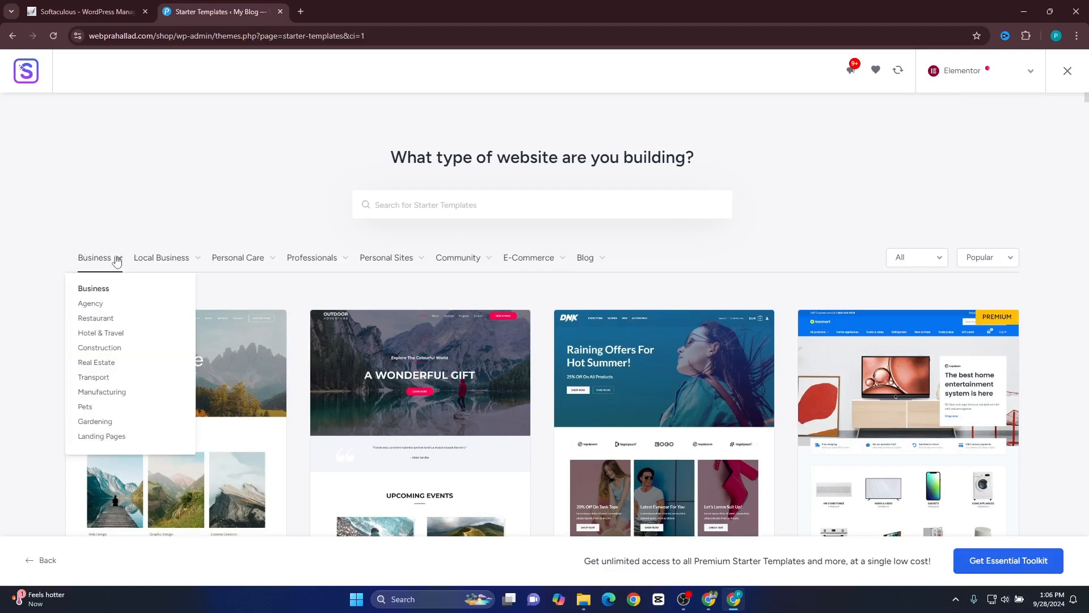
# Filter the starter templates by the Agency category under Business.
pyautogui.moveTo(517, 264)
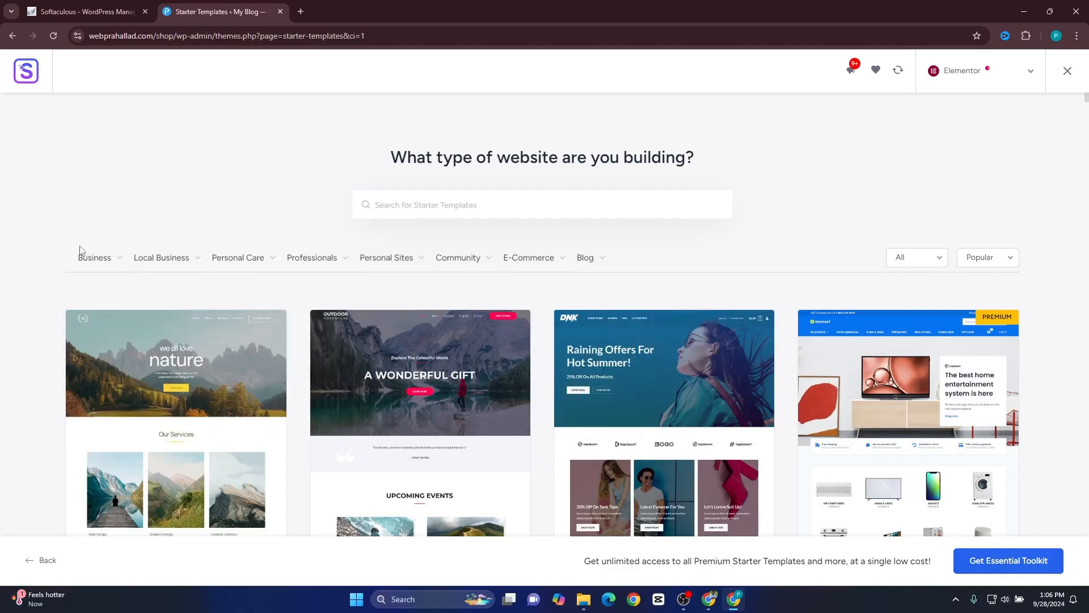
pyautogui.moveTo(106, 262)
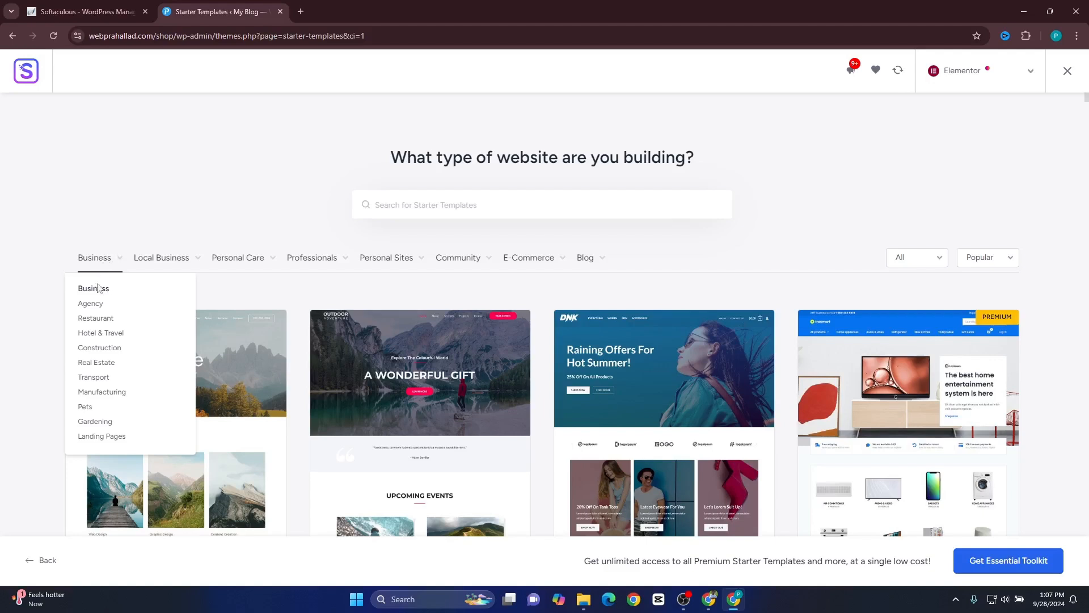
pyautogui.click(93, 309)
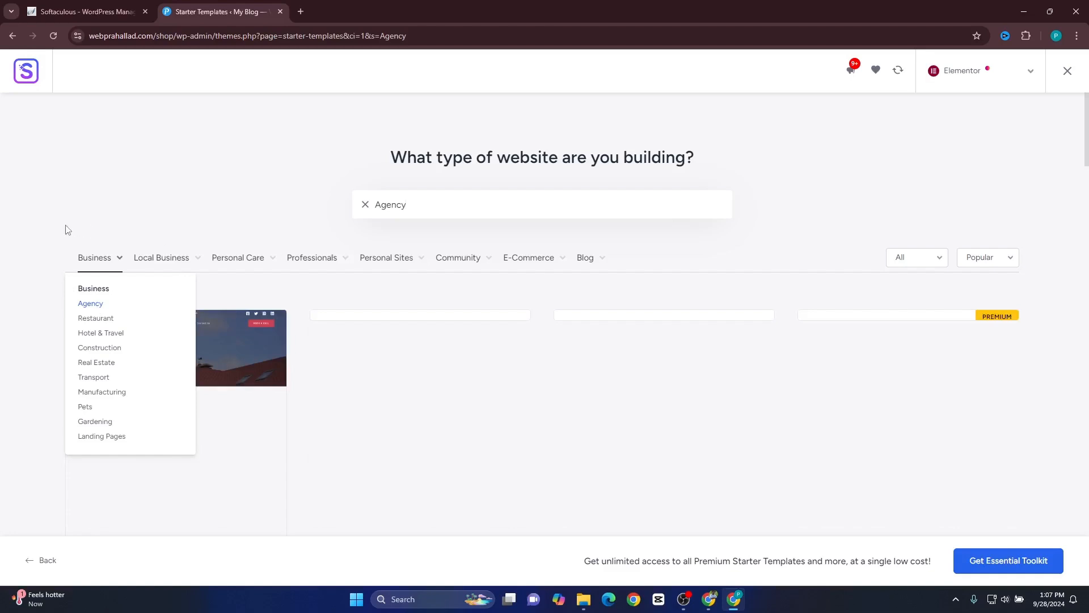
# Browse the agency starter templates and select the Digital Agency template.
pyautogui.scroll(-1, 67, 228)
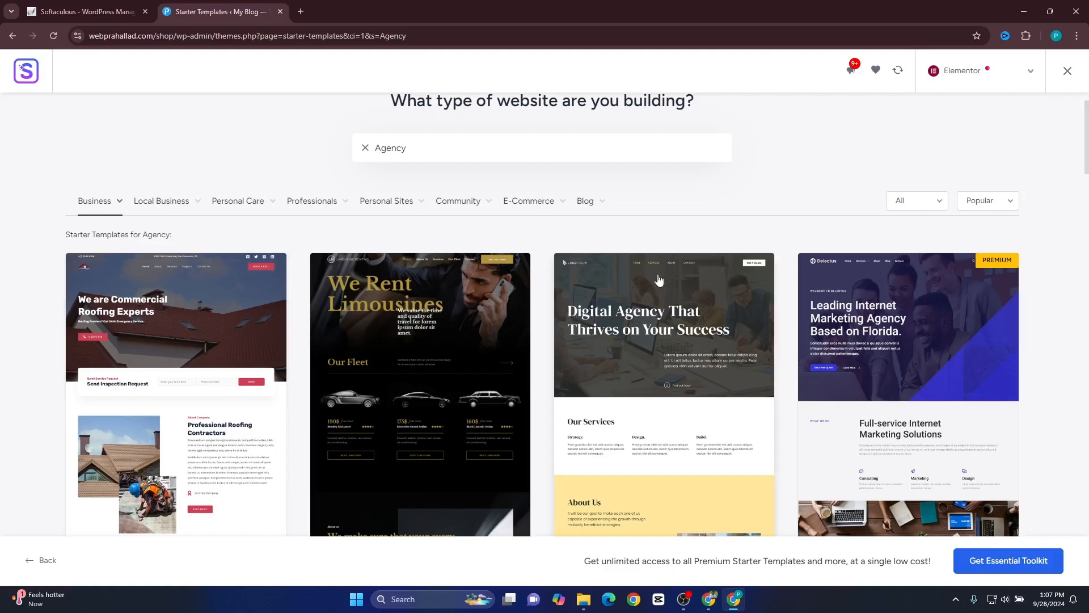
pyautogui.scroll(-2, 528, 307)
pyautogui.scroll(1, 511, 302)
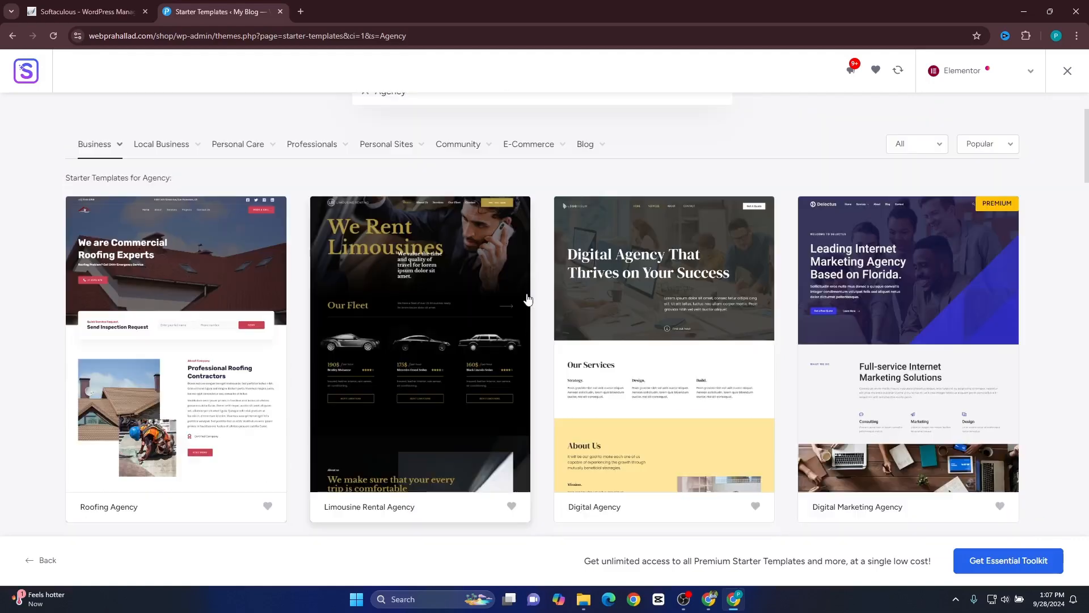
pyautogui.scroll(-2, 693, 314)
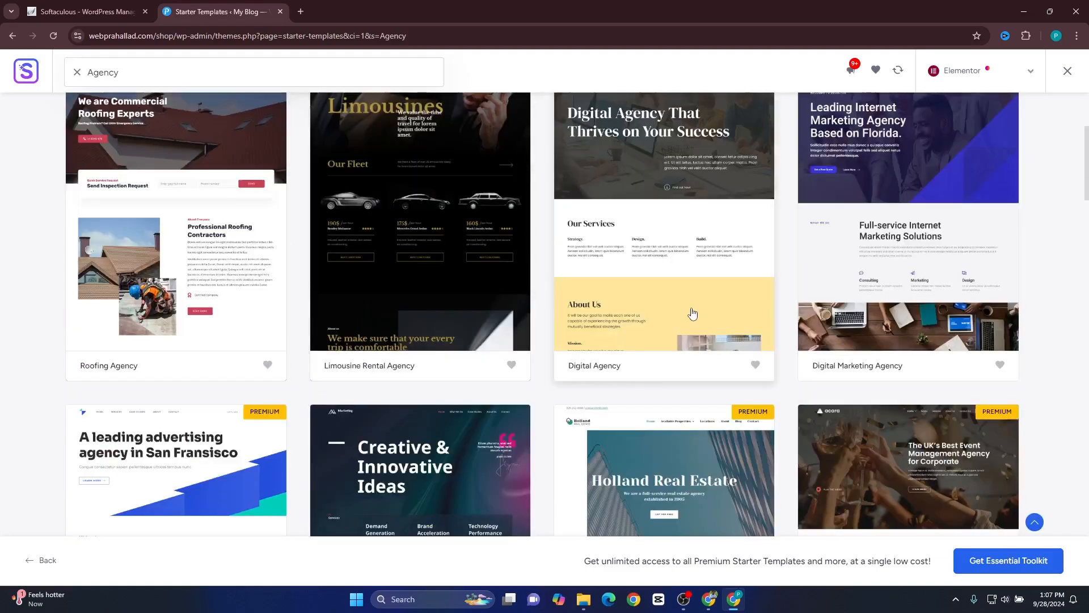
pyautogui.scroll(-1, 693, 314)
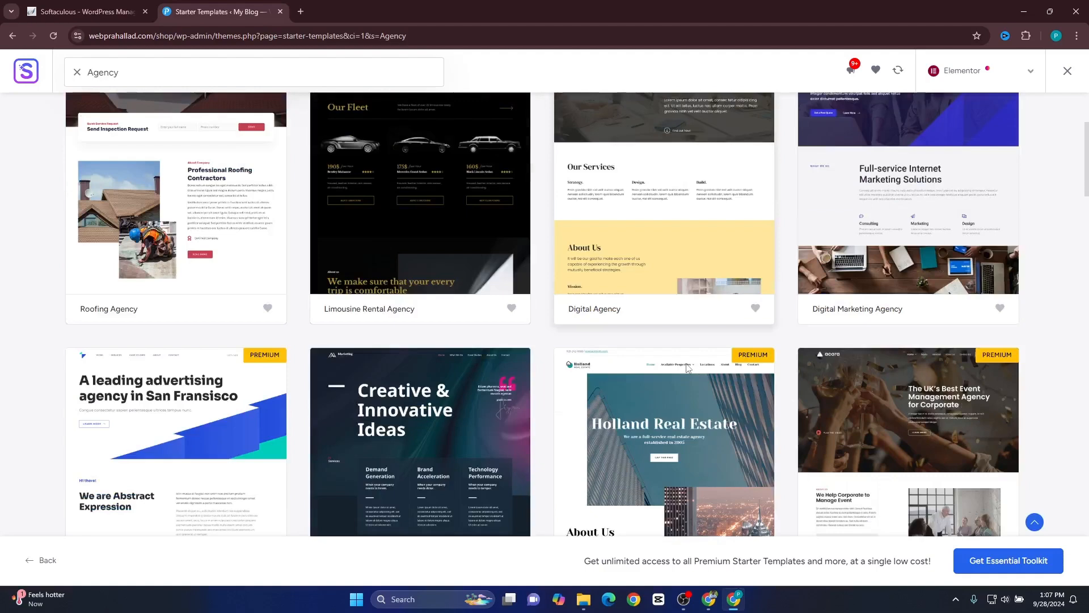
pyautogui.scroll(4, 637, 230)
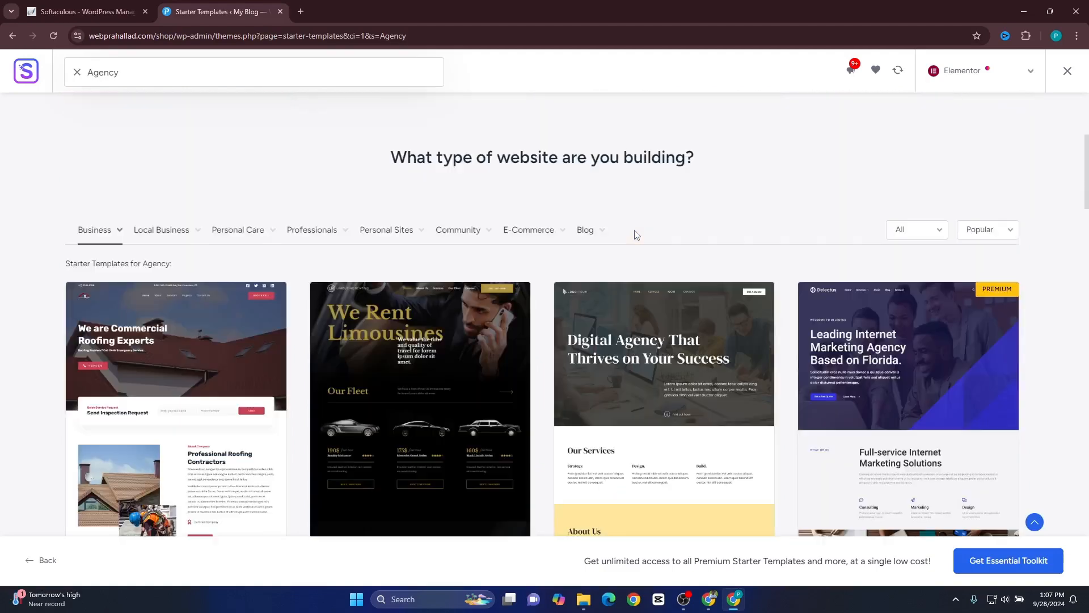
pyautogui.scroll(-2, 642, 304)
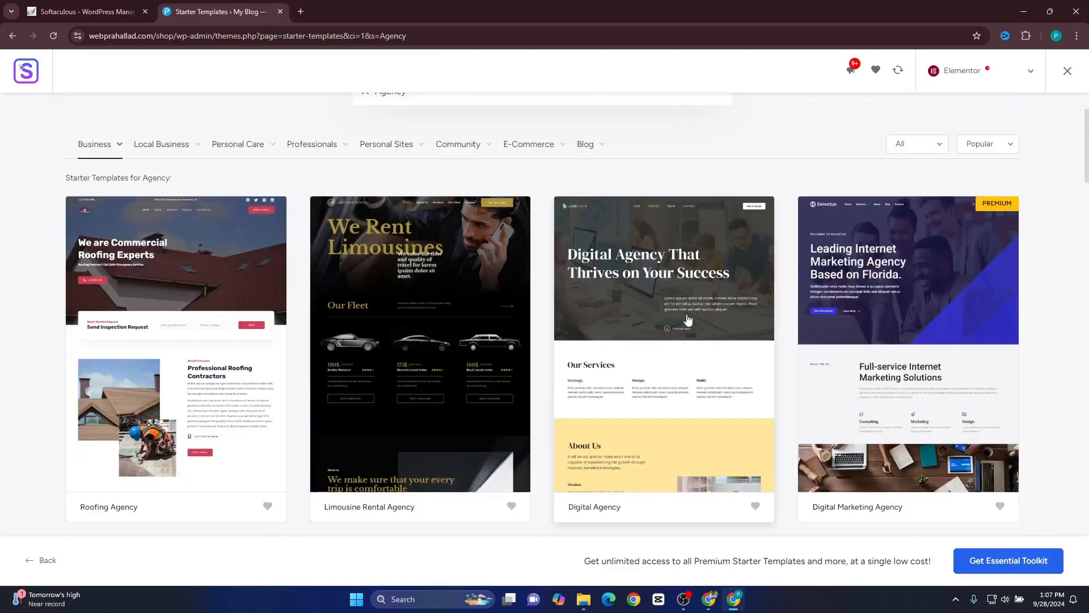
pyautogui.click(687, 321)
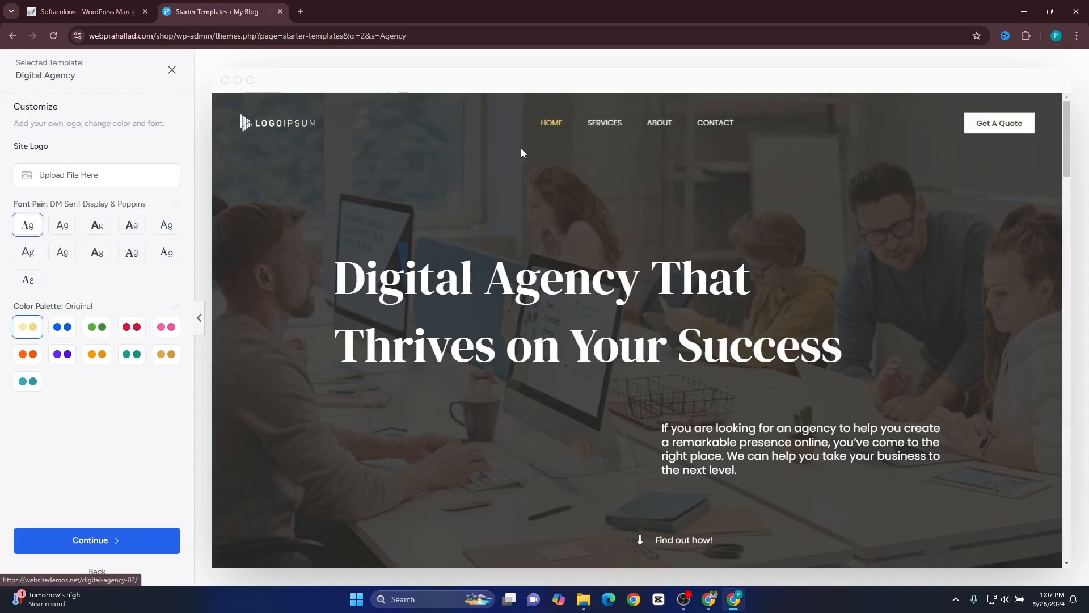
# Apply the blue Style 1 color palette with the DM Serif Display & Poppins font pair and continue to feature selection.
pyautogui.click(63, 328)
pyautogui.click(63, 225)
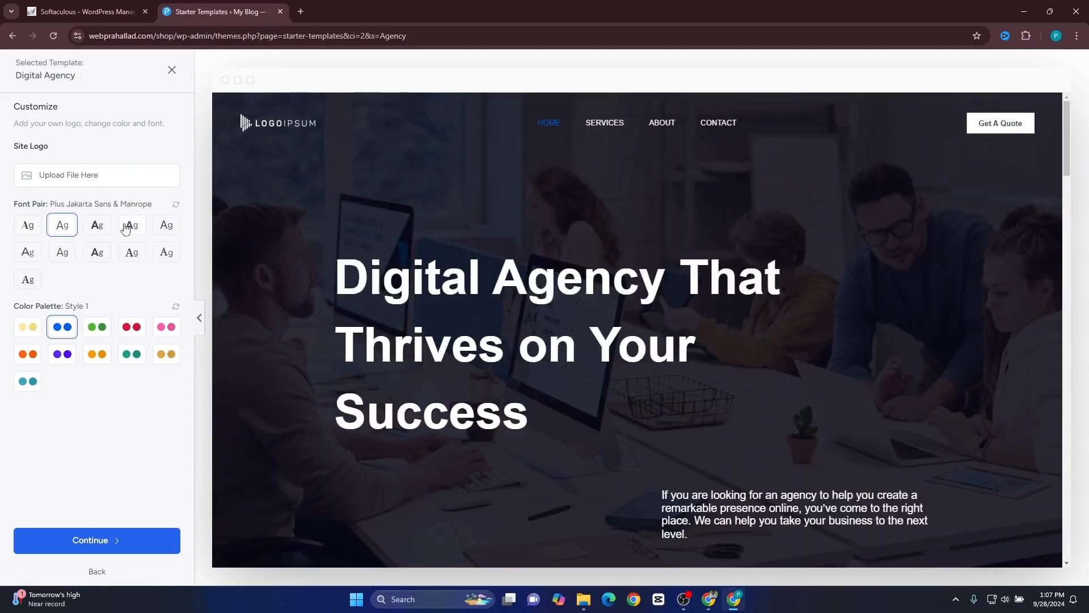
pyautogui.click(27, 225)
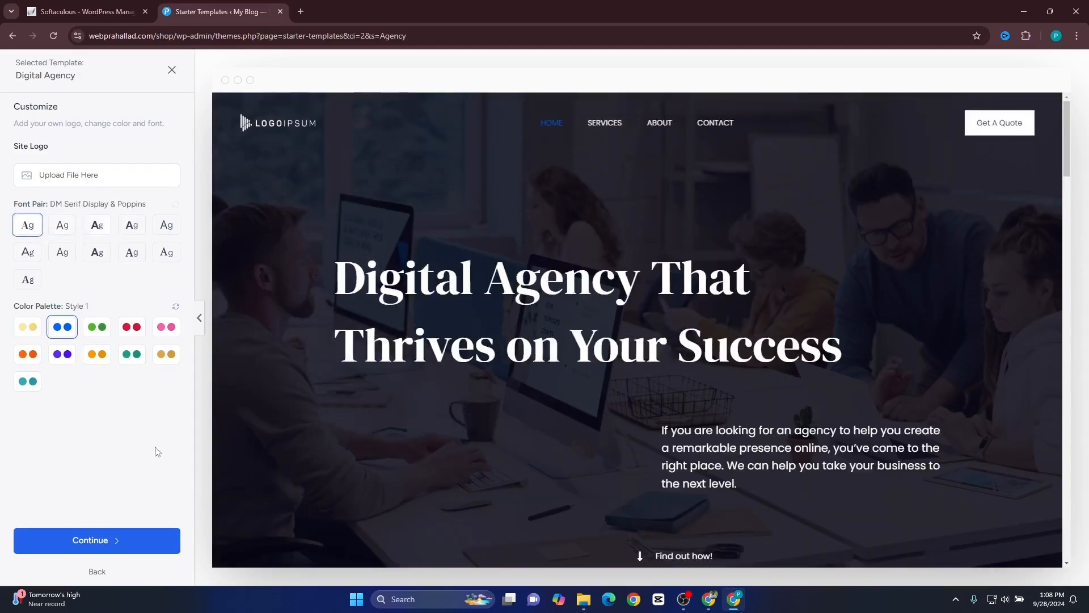
pyautogui.click(102, 540)
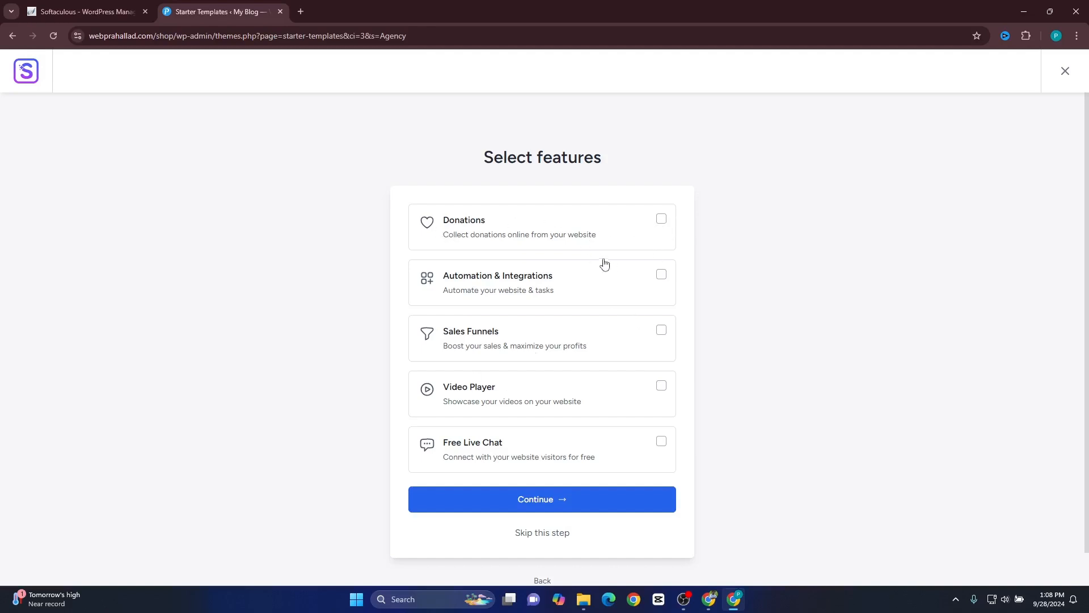
# Add the Donations feature and build the website with Share Non-Sensitive Data turned off.
pyautogui.click(661, 219)
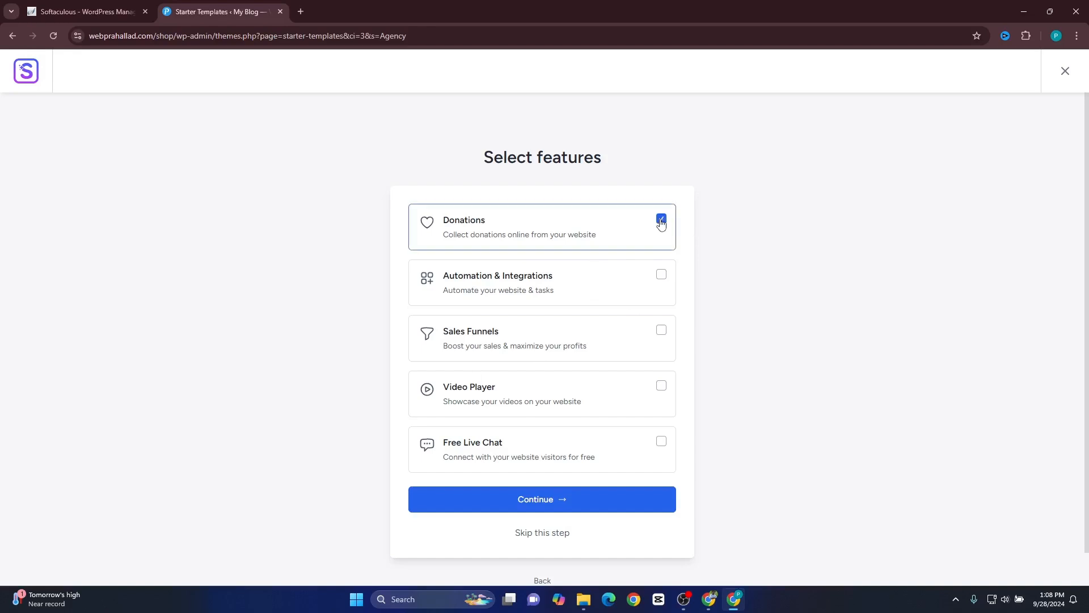
pyautogui.click(578, 502)
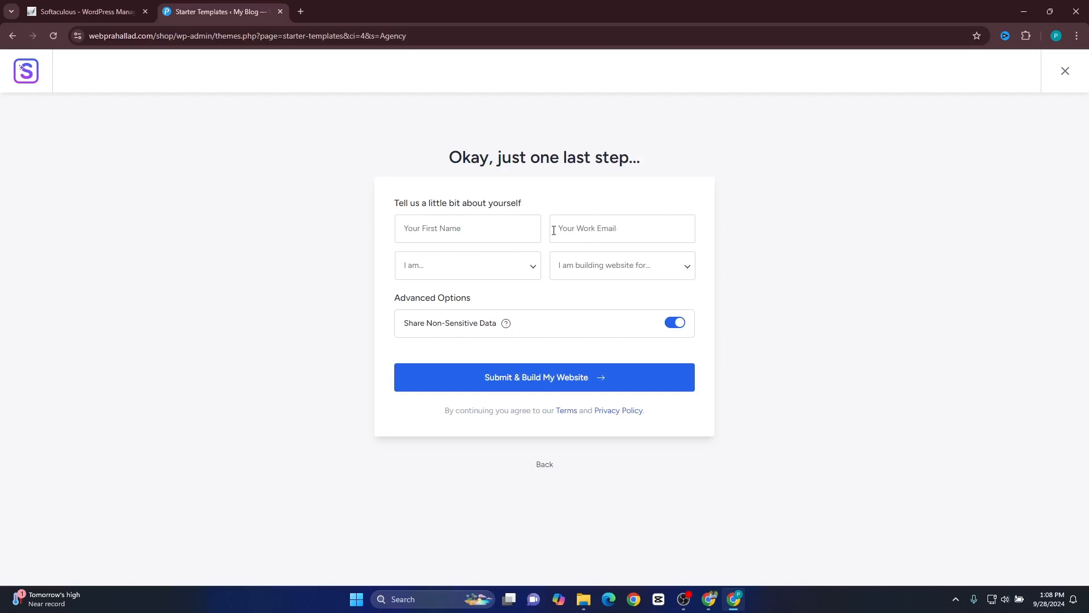
pyautogui.click(678, 328)
pyautogui.click(557, 386)
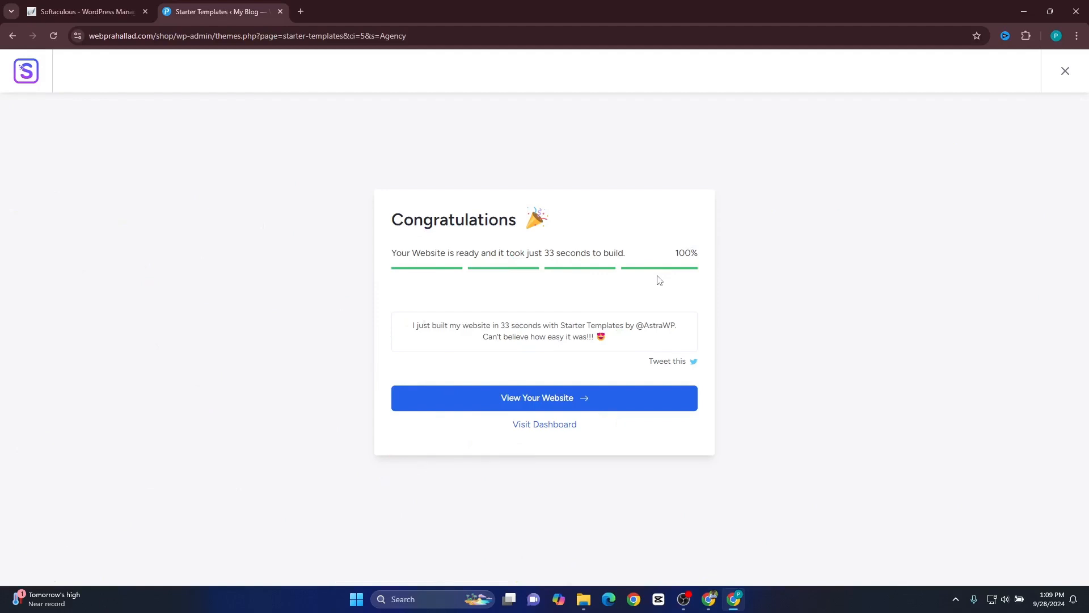
# View the built website and examine its home page hero heading and the Hire Us For section.
pyautogui.click(547, 404)
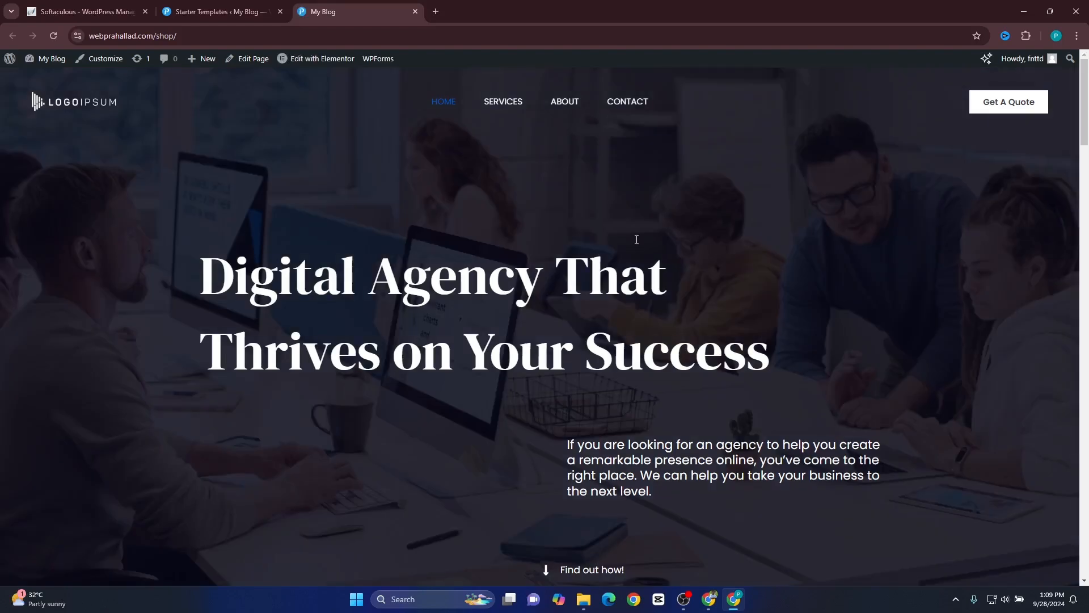
pyautogui.scroll(-8, 334, 314)
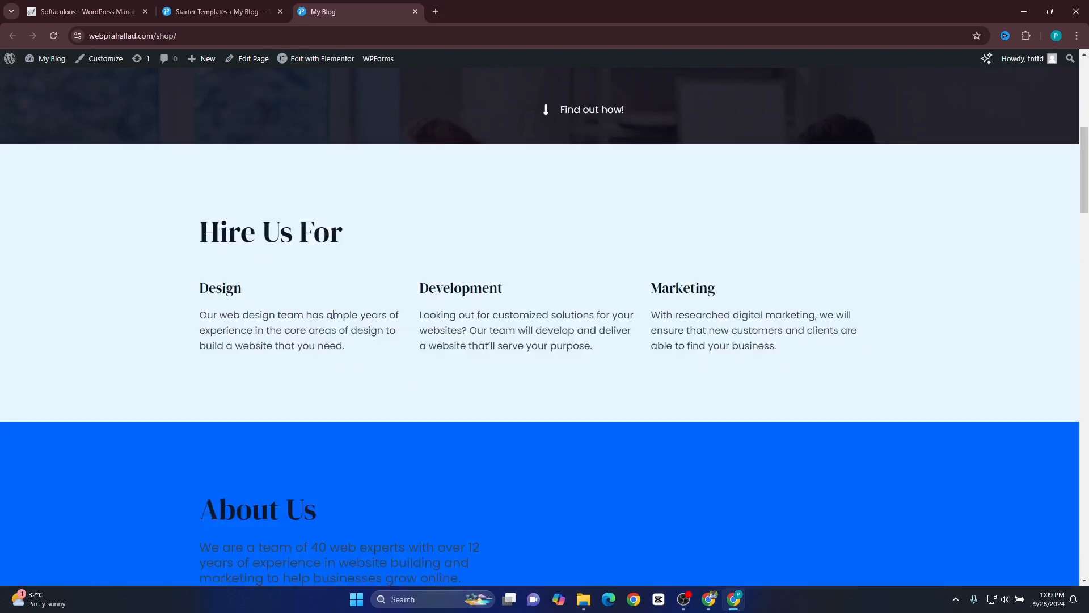
pyautogui.scroll(8, 621, 249)
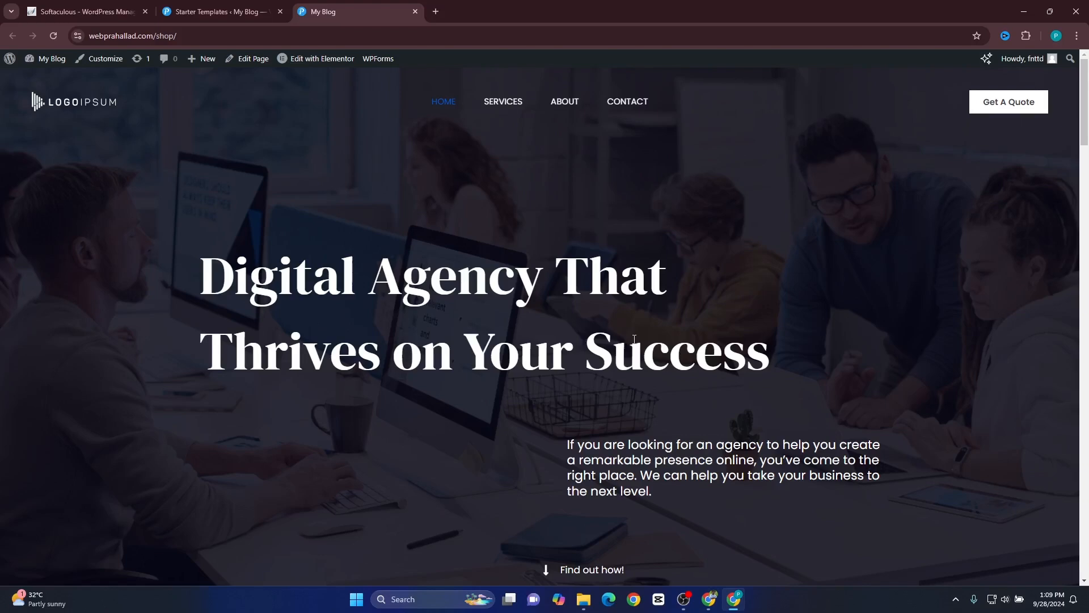
pyautogui.moveTo(181, 278); pyautogui.dragTo(18, 393)
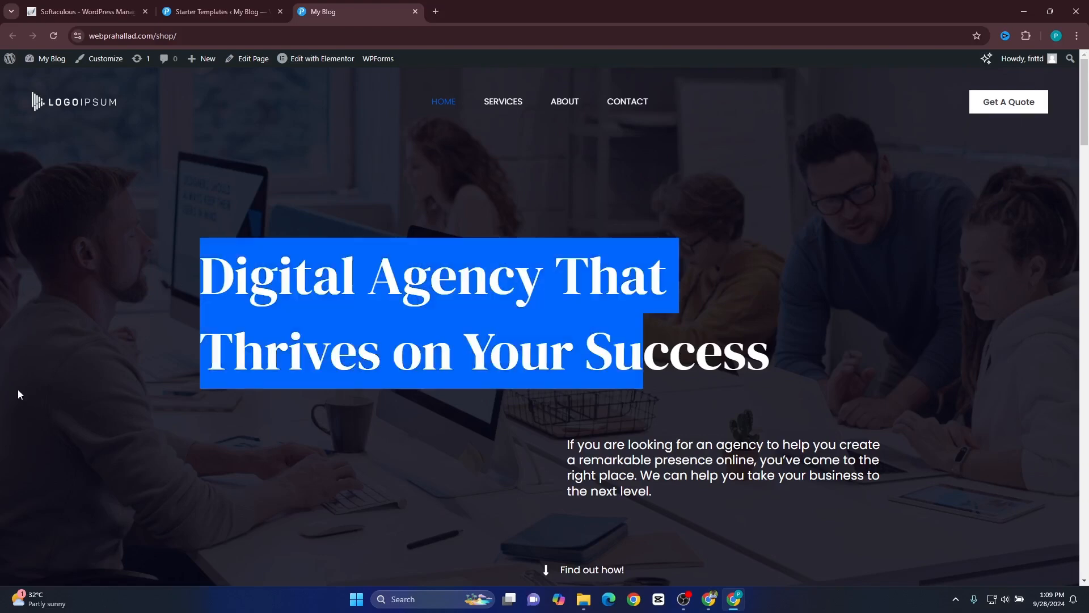
pyautogui.scroll(-5, 19, 391)
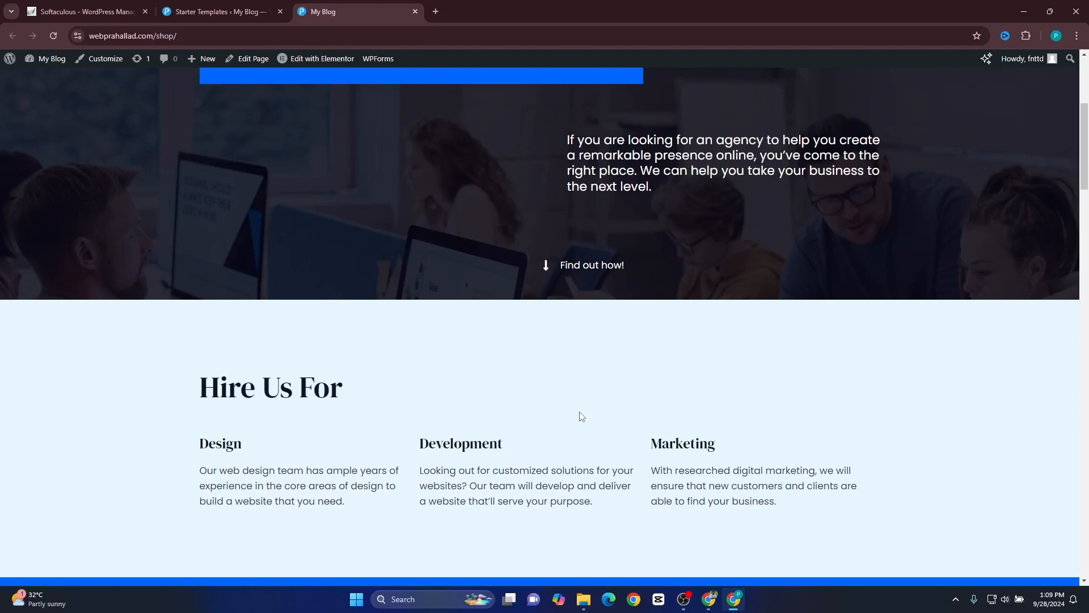
pyautogui.scroll(5, 581, 416)
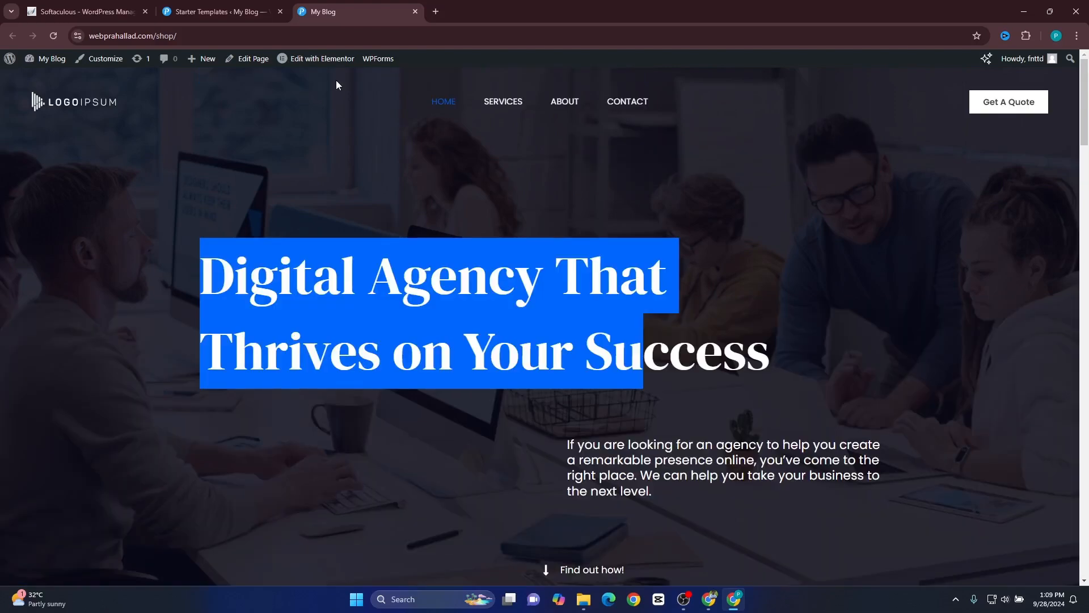
# Open the home page in the Elementor editor and dismiss the AI notification dialog.
pyautogui.click(321, 58)
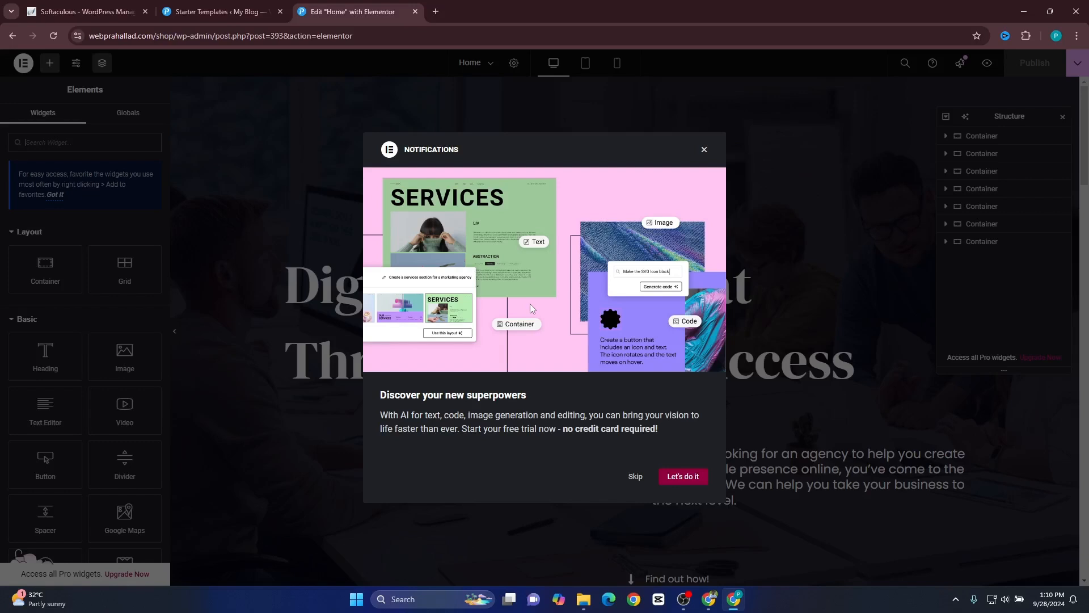
pyautogui.press('Escape')
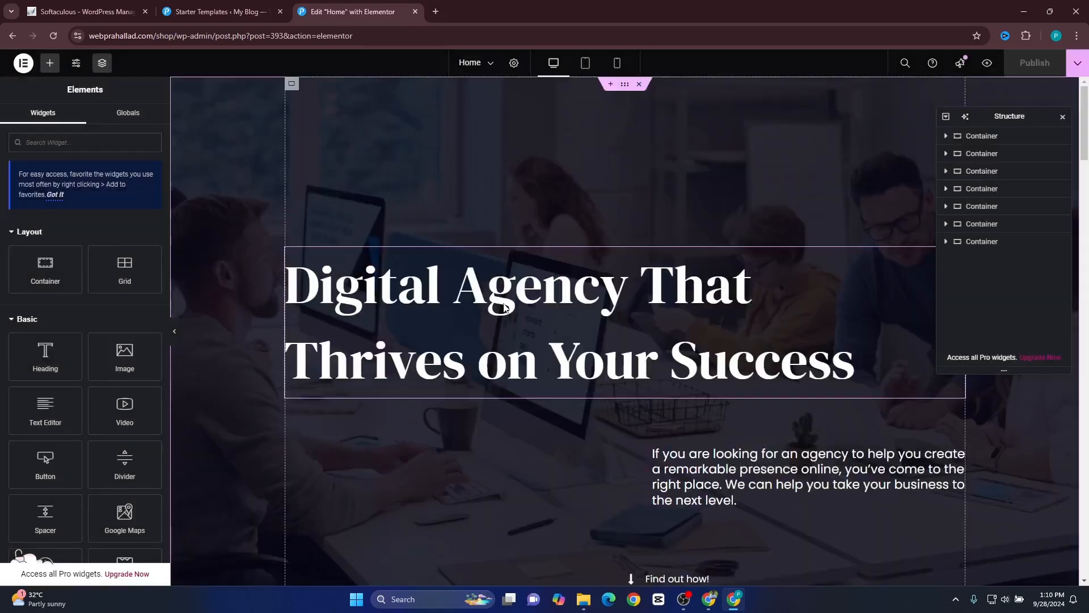
# Change the home page hero heading's text to "Welcome to Our Digital Agency".
pyautogui.click(418, 293)
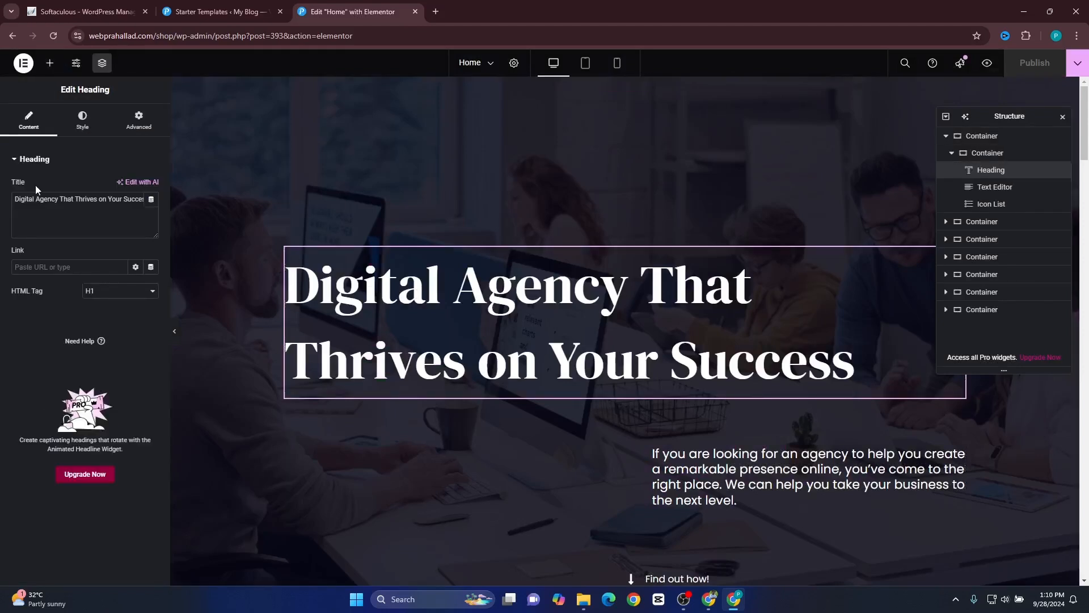
pyautogui.click(47, 202)
pyautogui.hotkey('ctrl', 'a')
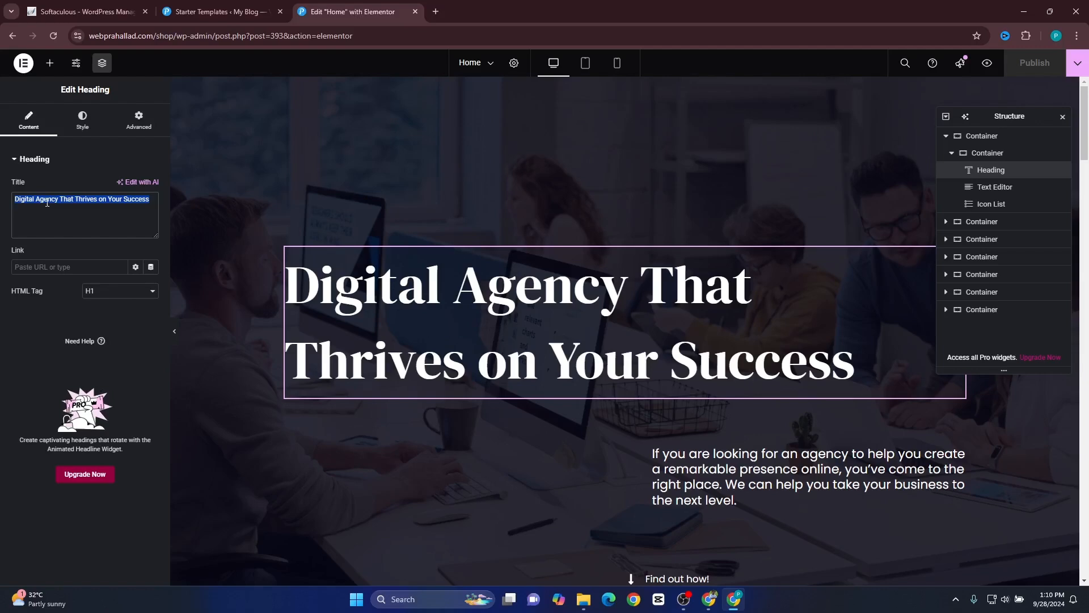
pyautogui.press('BackSpace')
pyautogui.write('Welcome to Our Digital Agency')
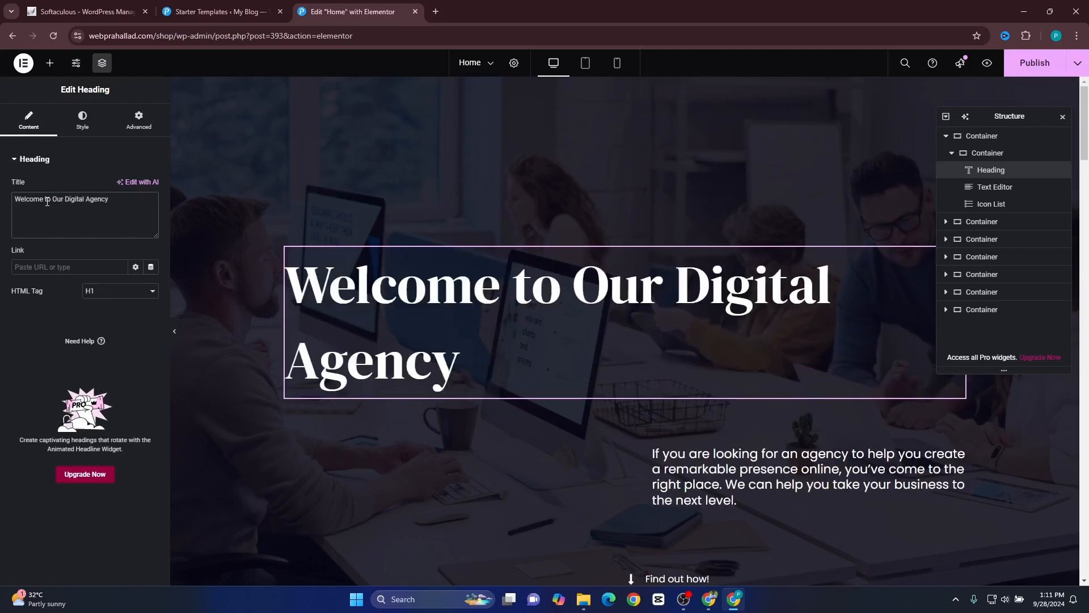
# Open the Design description text in the Hire Us For section to inspect its editing options.
pyautogui.scroll(-4, 672, 408)
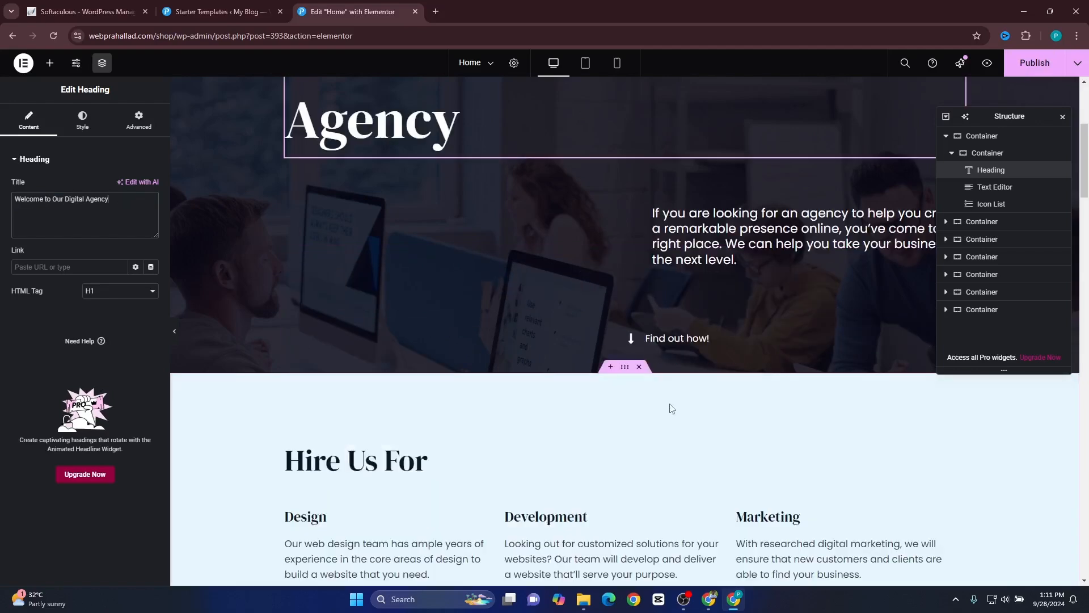
pyautogui.scroll(-6, 671, 409)
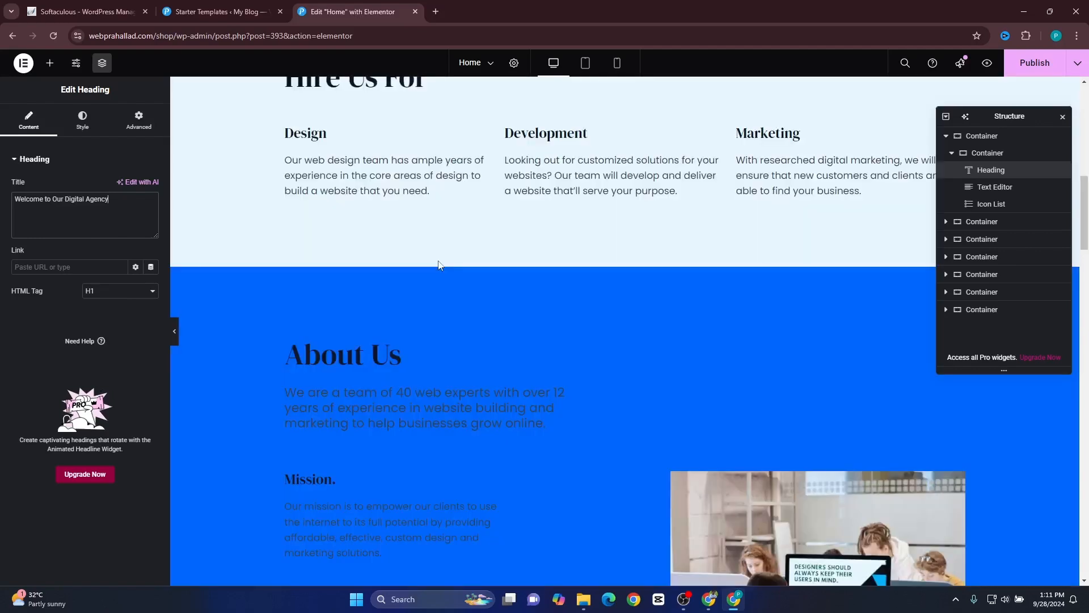
pyautogui.click(376, 166)
# Inspect the file upload option for replacing the About Us section's image and close the media picker without choosing a file.
pyautogui.scroll(-3, 771, 319)
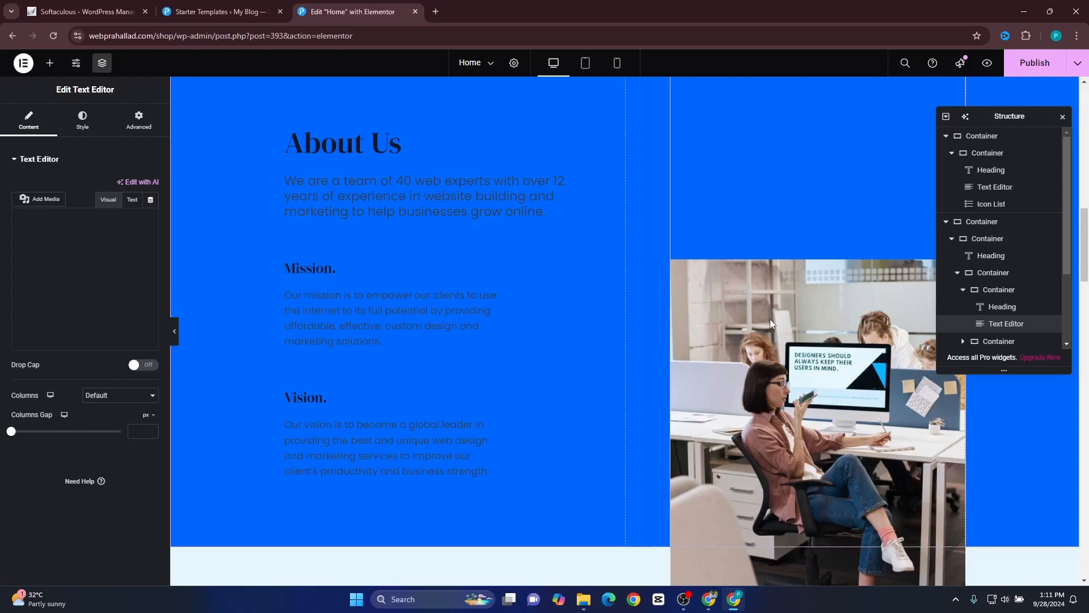
pyautogui.click(770, 318)
pyautogui.scroll(-3, 809, 206)
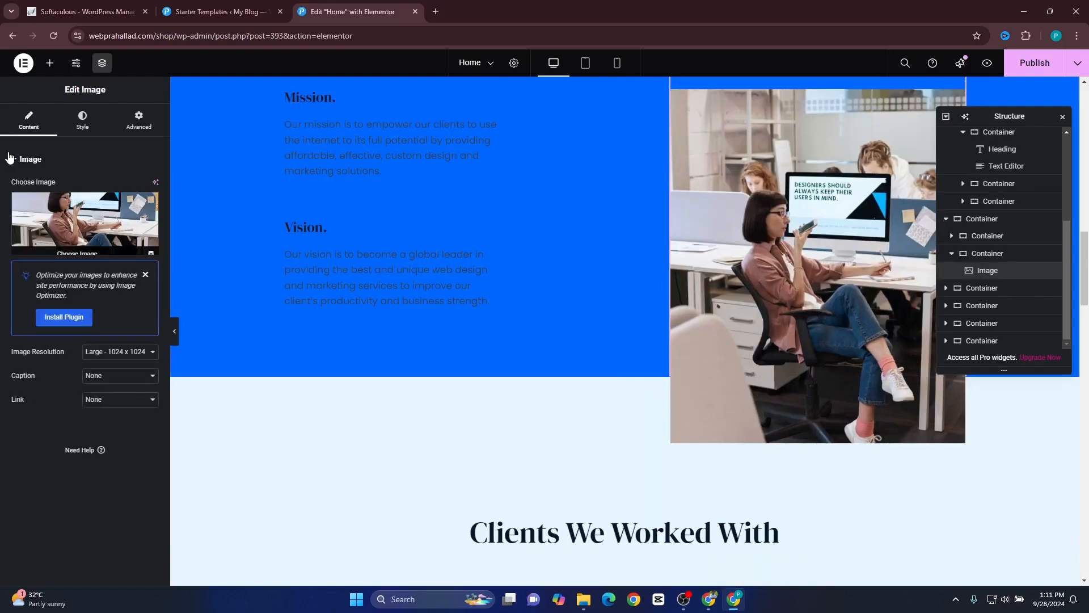
pyautogui.click(107, 218)
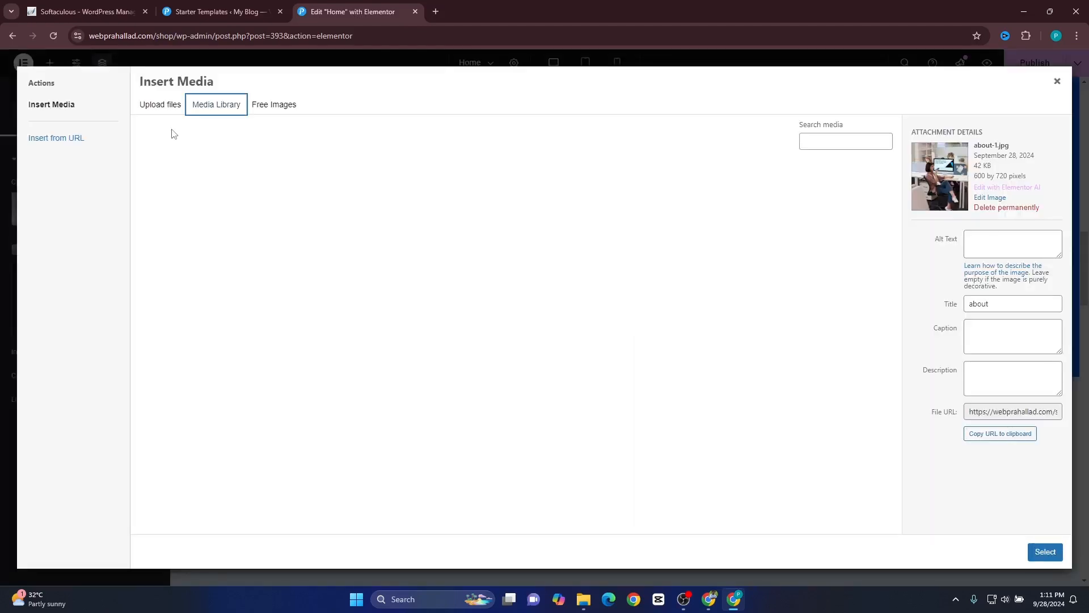
pyautogui.click(164, 108)
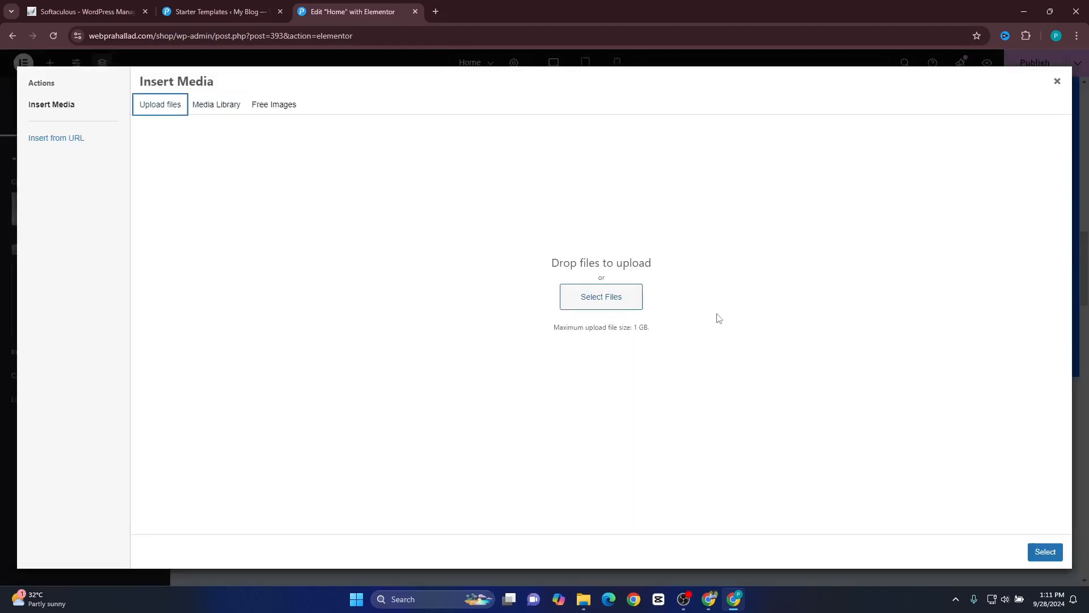
pyautogui.click(1057, 82)
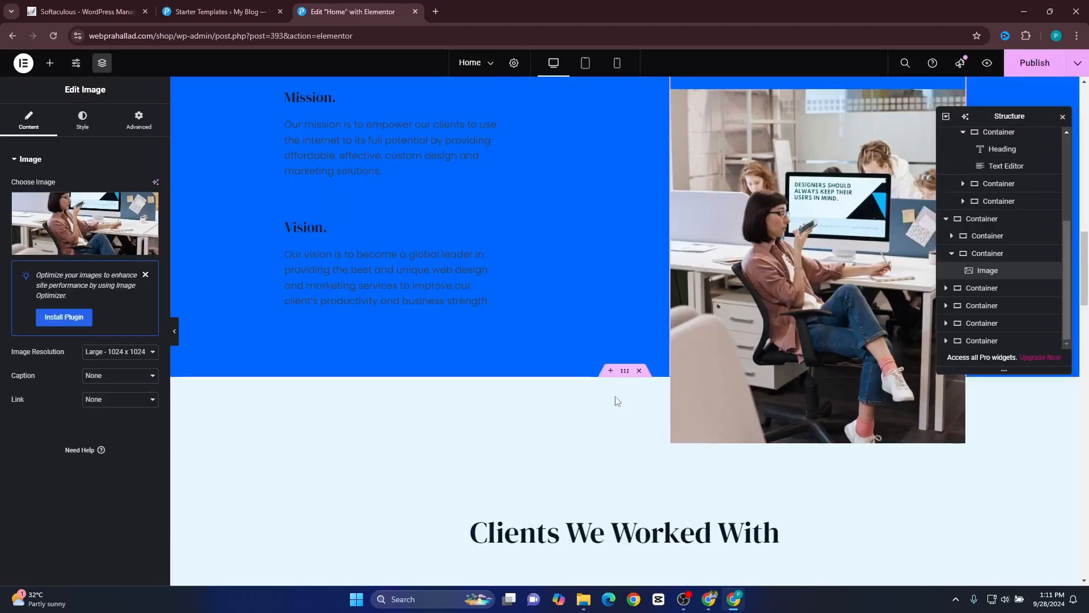
# Publish the home page changes and preview the page to check its hero heading.
pyautogui.click(1036, 67)
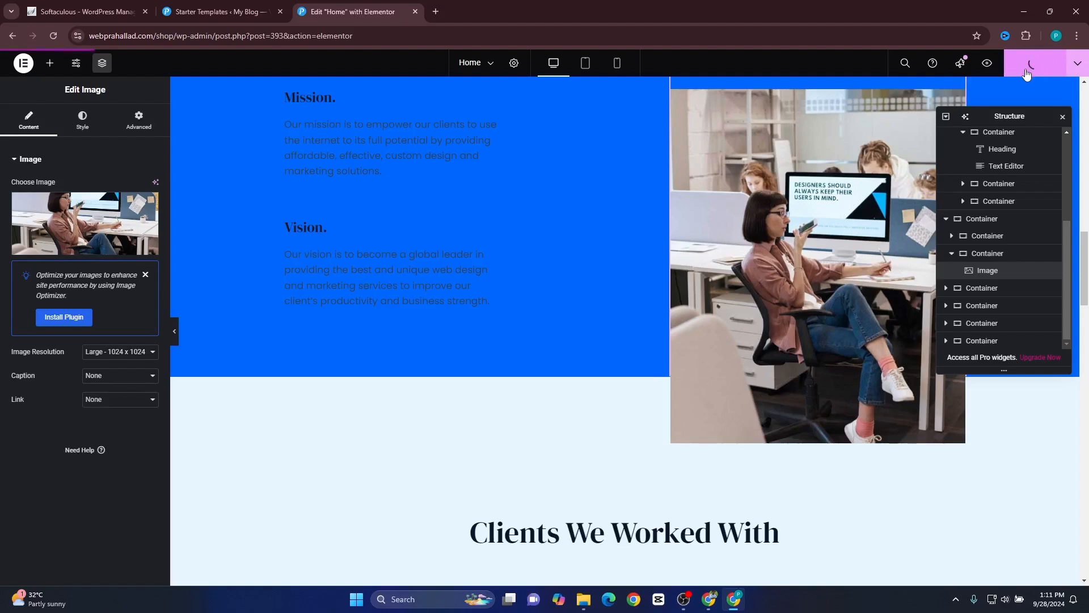
pyautogui.click(987, 63)
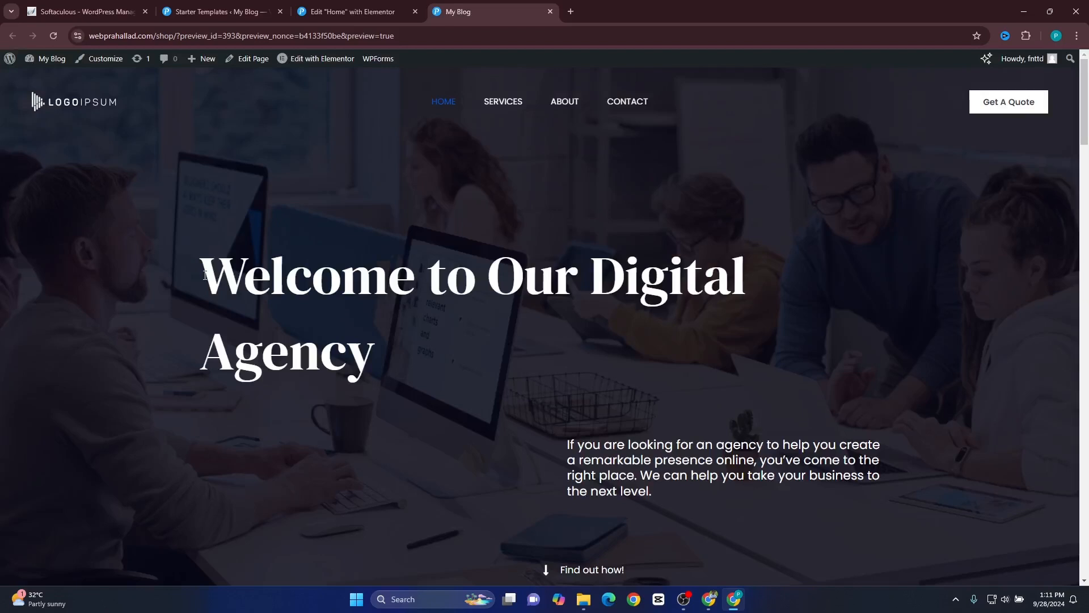
pyautogui.moveTo(200, 270); pyautogui.dragTo(460, 378)
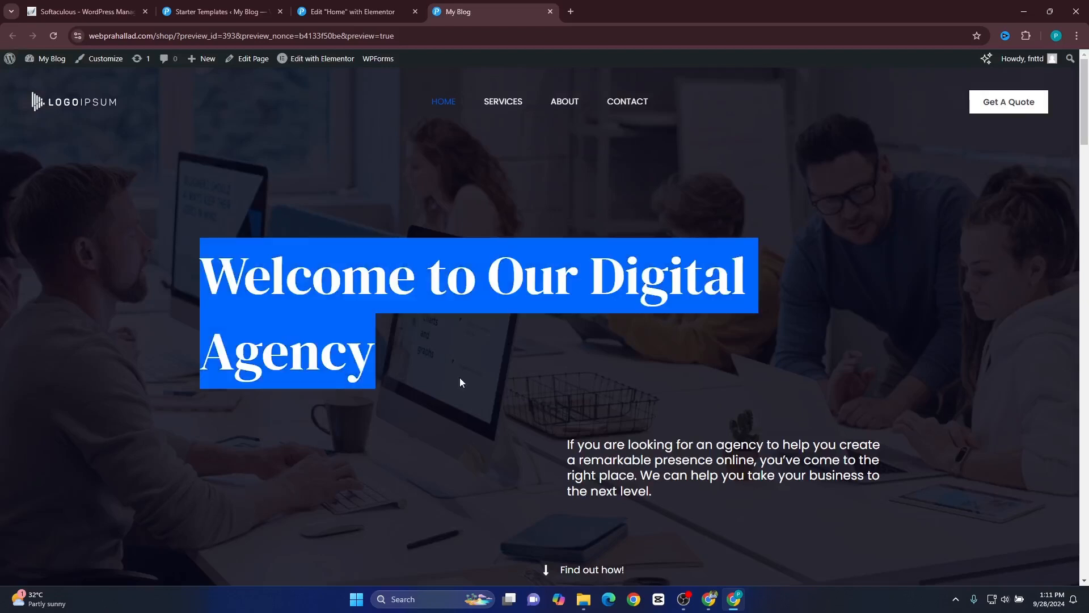
pyautogui.click(515, 366)
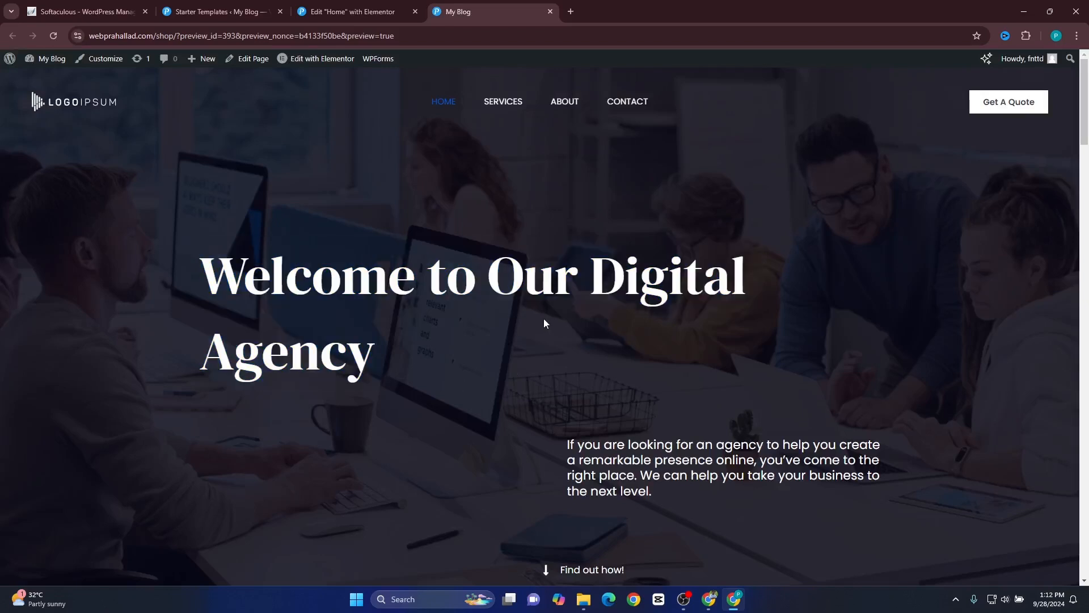